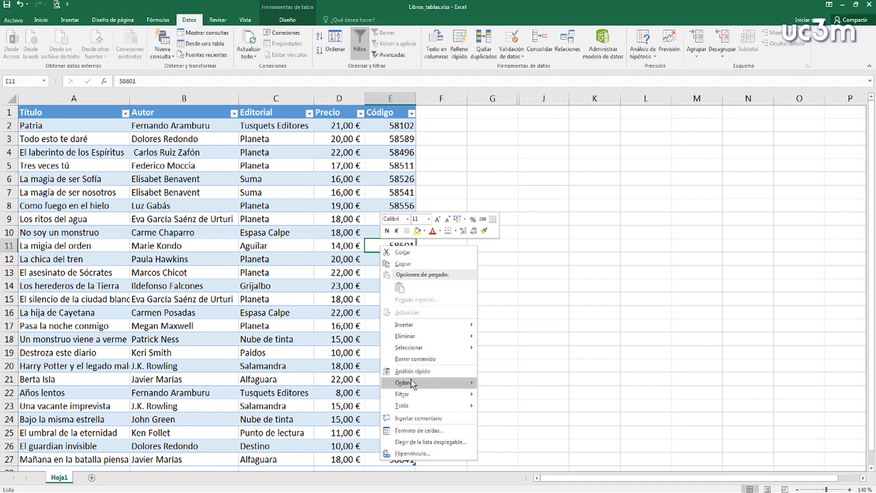
- Sort the book table by Código from largest to smallest and re-sort it by Autor from A to Z
mouse_move(412, 383)
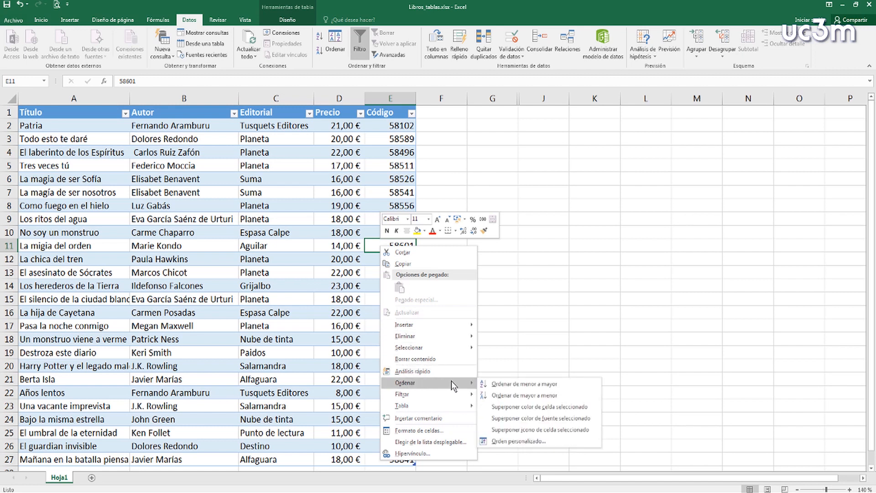
click(488, 395)
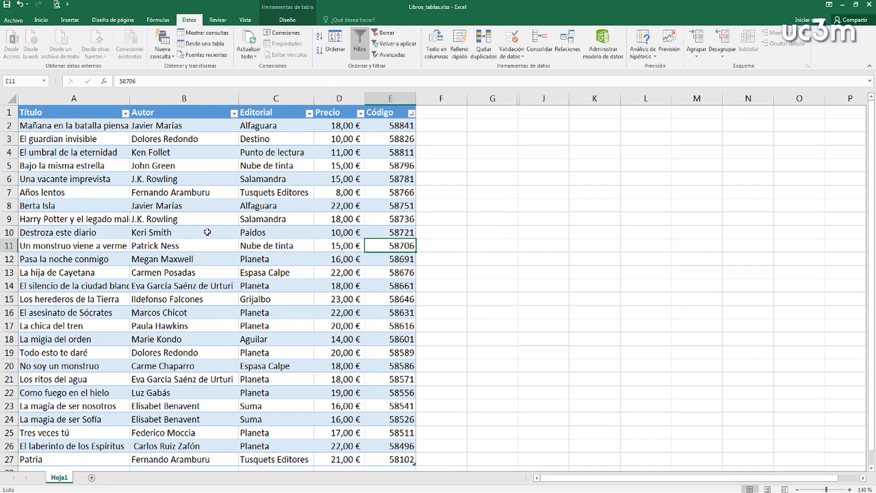
click(179, 116)
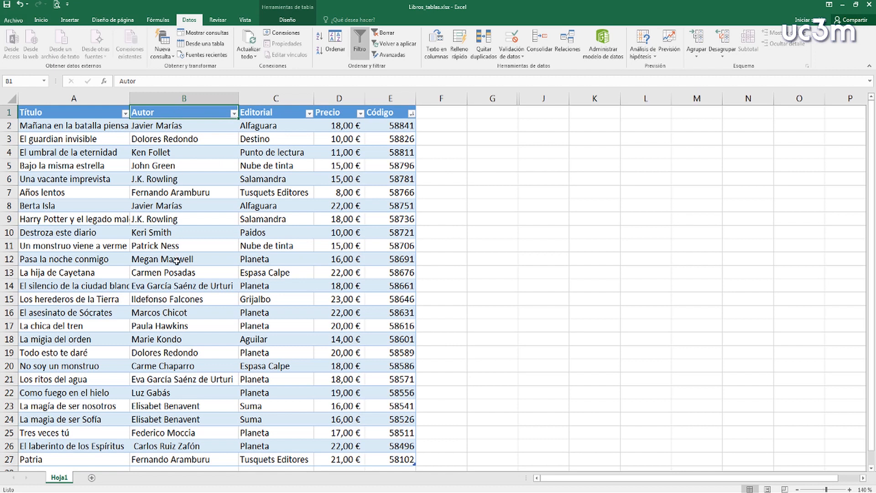
click(176, 245)
right_click(177, 245)
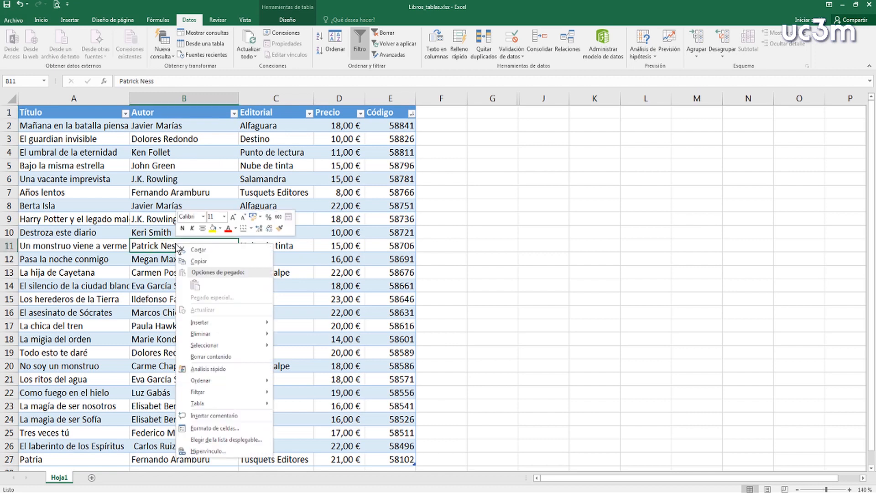
mouse_move(205, 381)
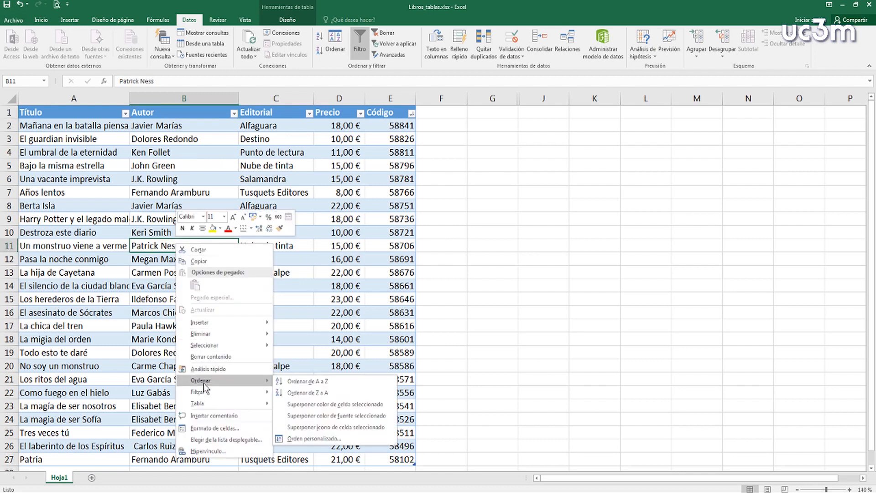
click(292, 383)
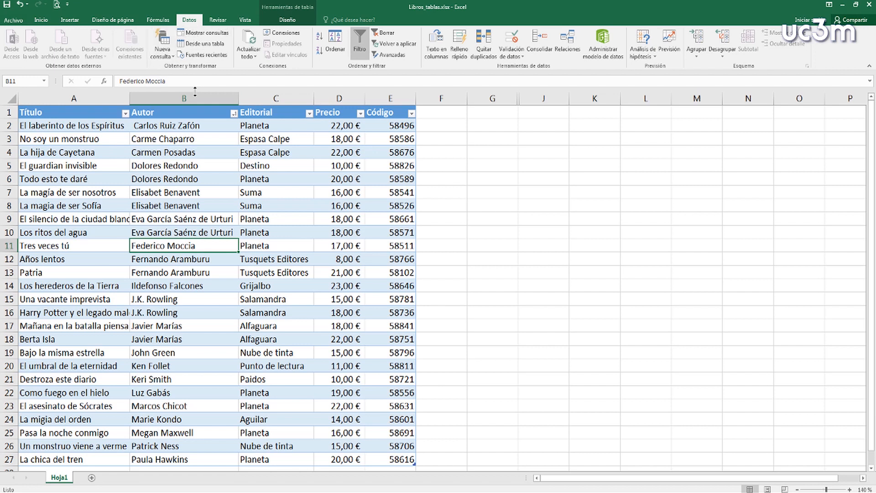
- Run a custom sort of the table by Editorial values from A to Z and check the order in that column
click(335, 46)
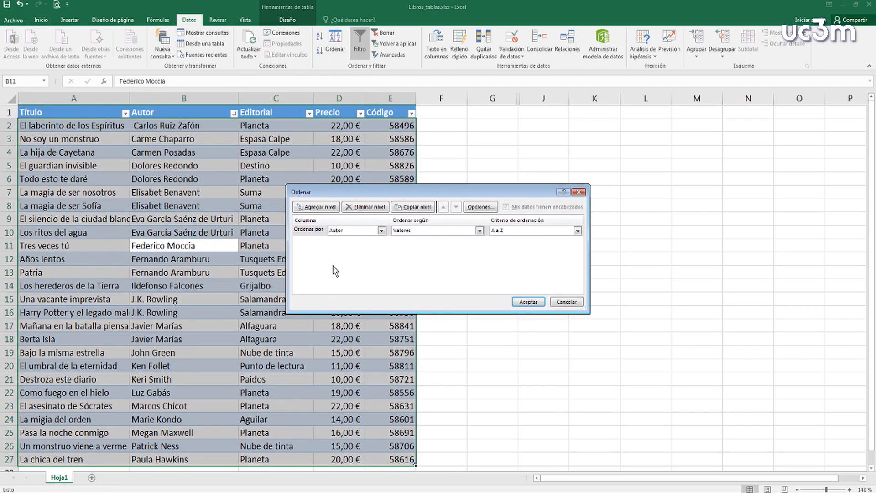
click(381, 230)
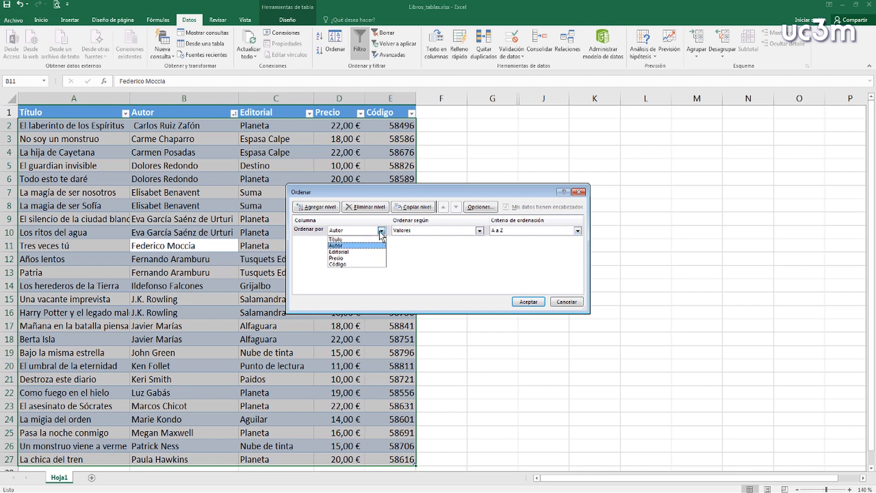
click(349, 253)
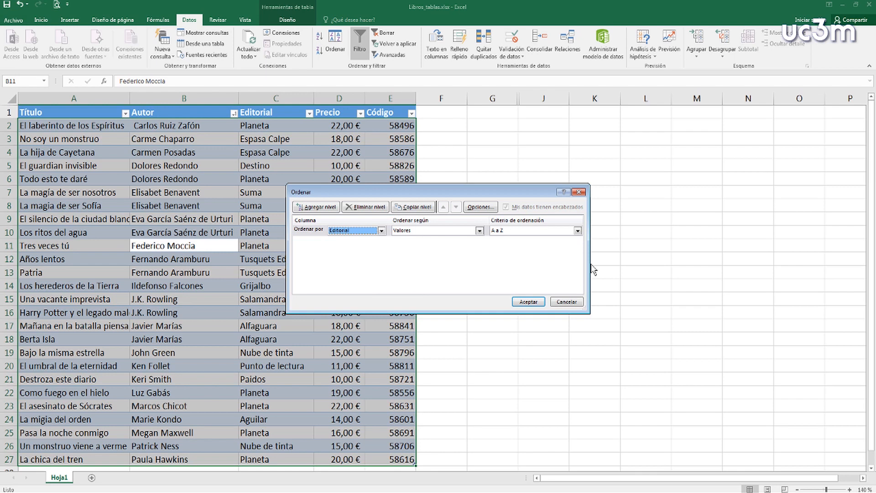
click(532, 303)
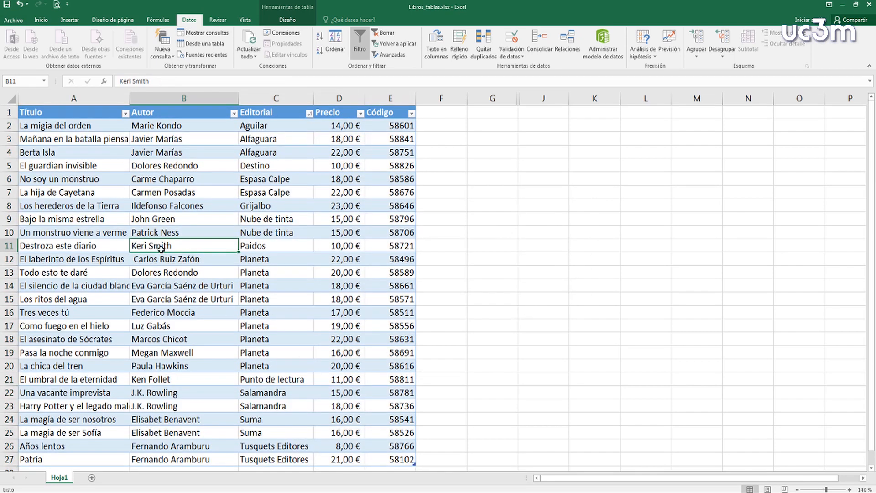
click(275, 127)
click(275, 138)
click(275, 153)
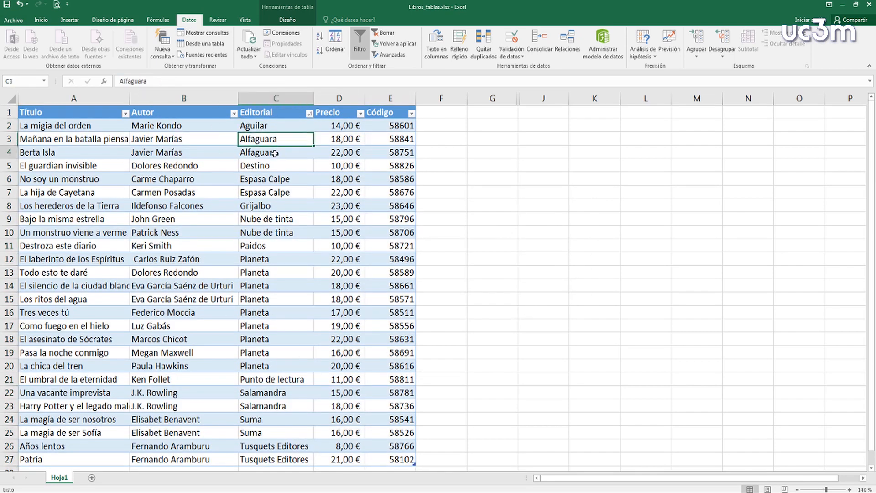
click(275, 165)
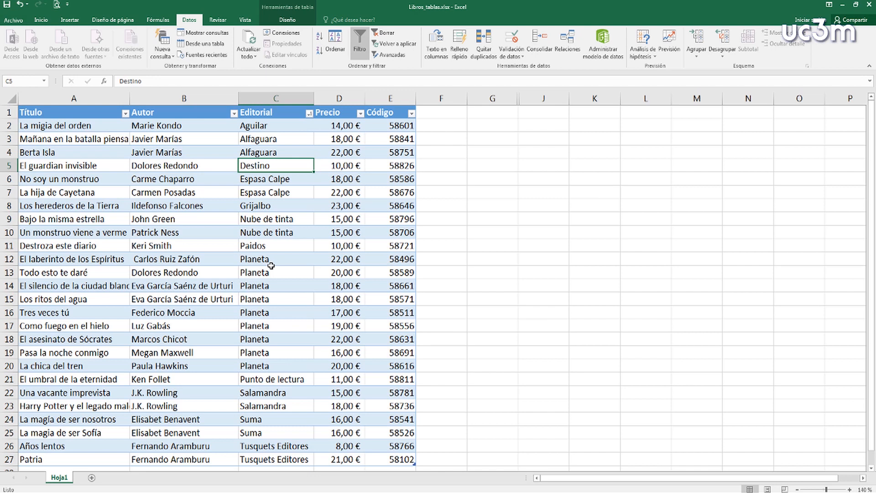
- Add a second sort level by Precio from smallest to largest under Editorial, apply it and check the first rows
click(334, 48)
click(316, 206)
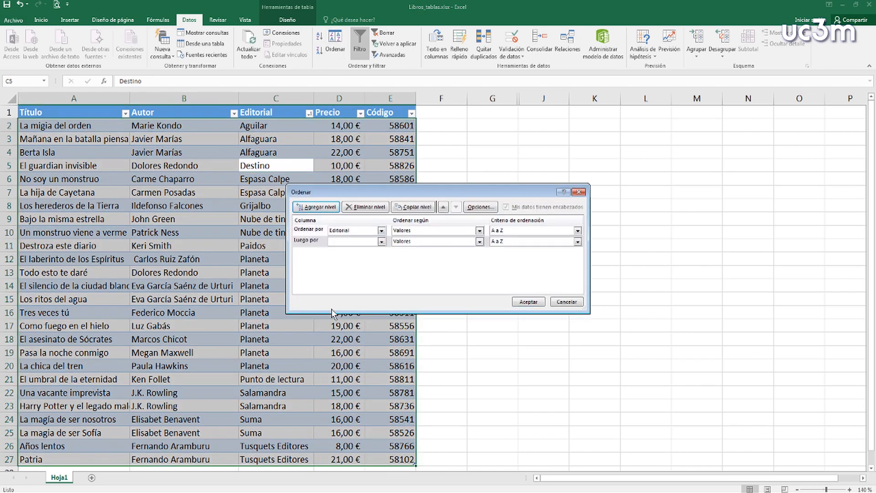
click(381, 242)
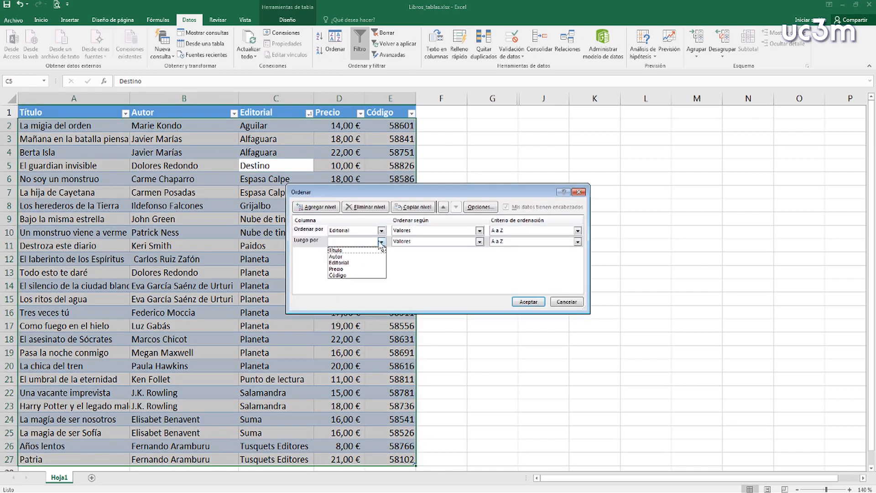
click(373, 269)
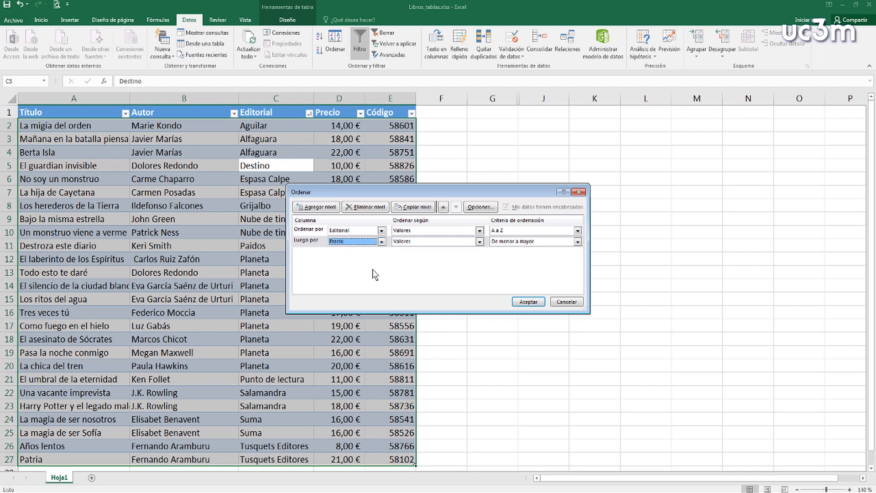
click(545, 306)
click(286, 126)
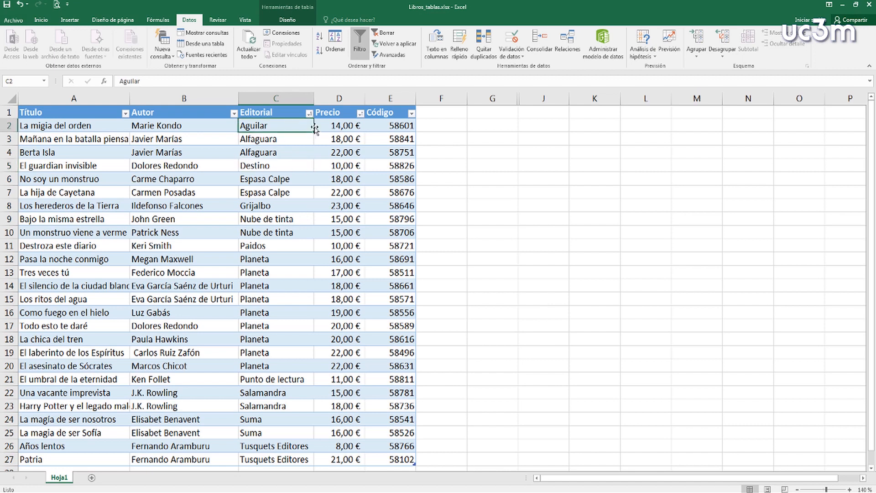
click(323, 125)
click(273, 140)
click(328, 140)
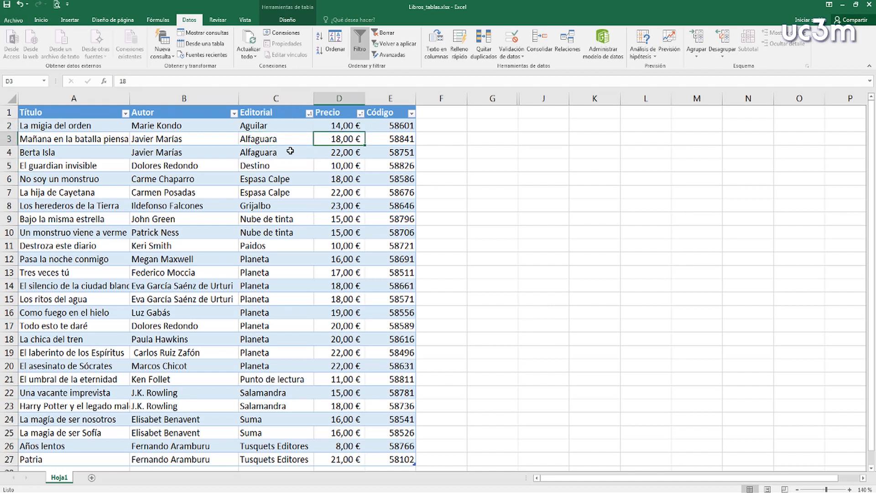
click(301, 152)
click(339, 152)
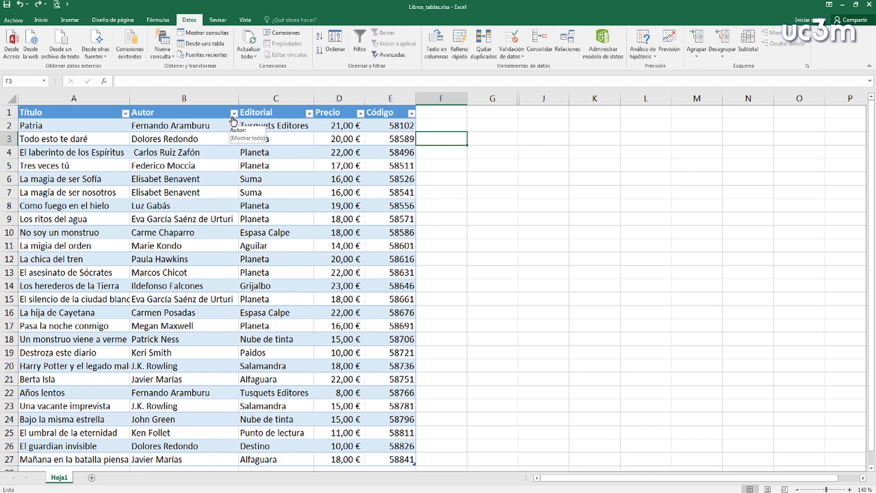
- Filter the Precio column with a less-than number condition
click(360, 113)
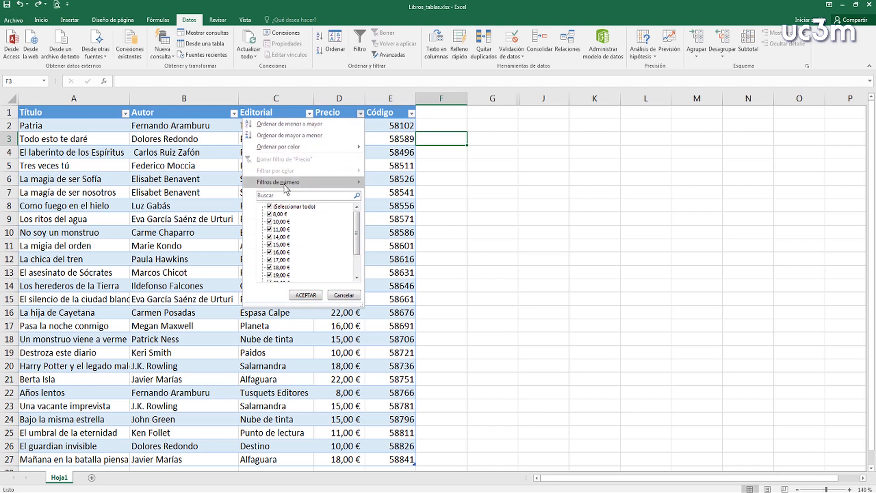
mouse_move(299, 186)
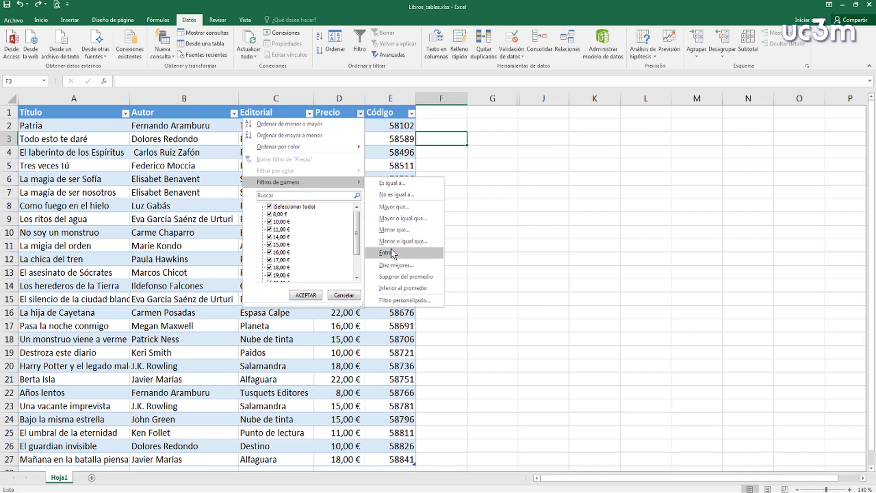
click(394, 230)
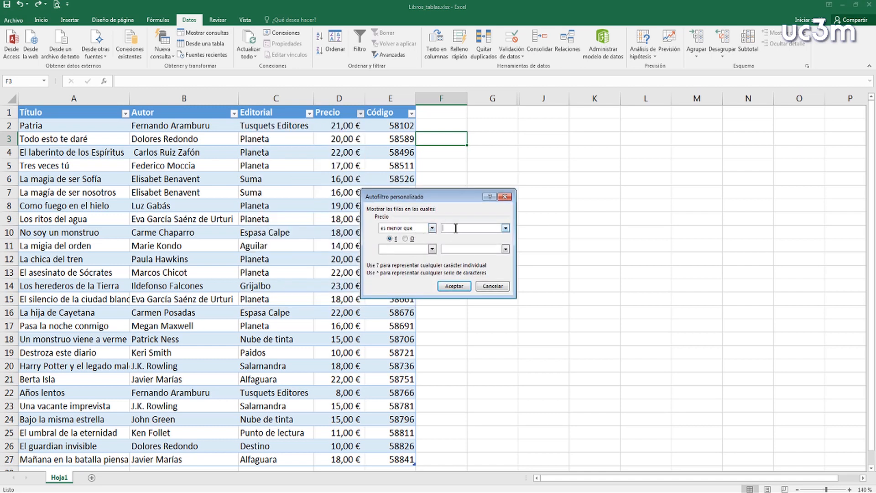
click(454, 286)
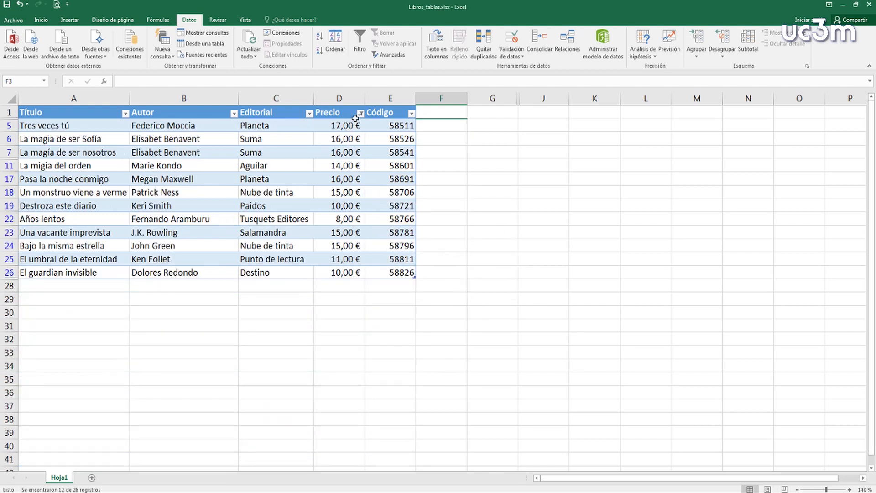
click(310, 114)
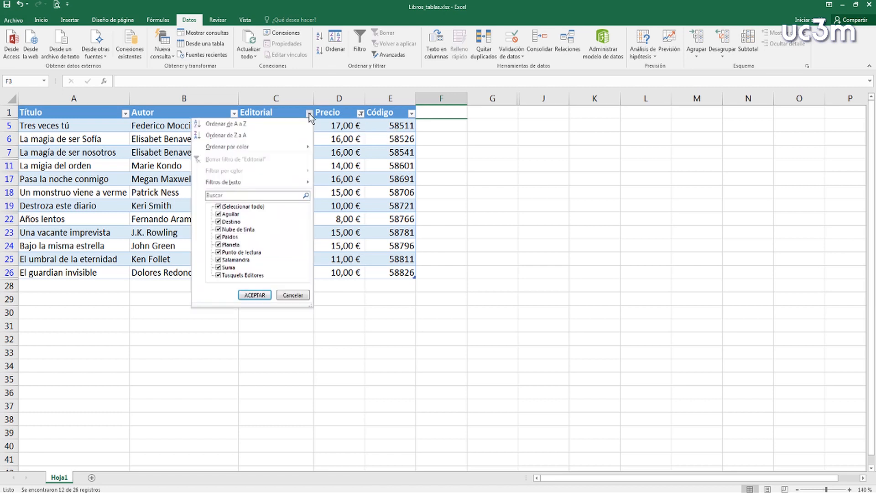
click(234, 114)
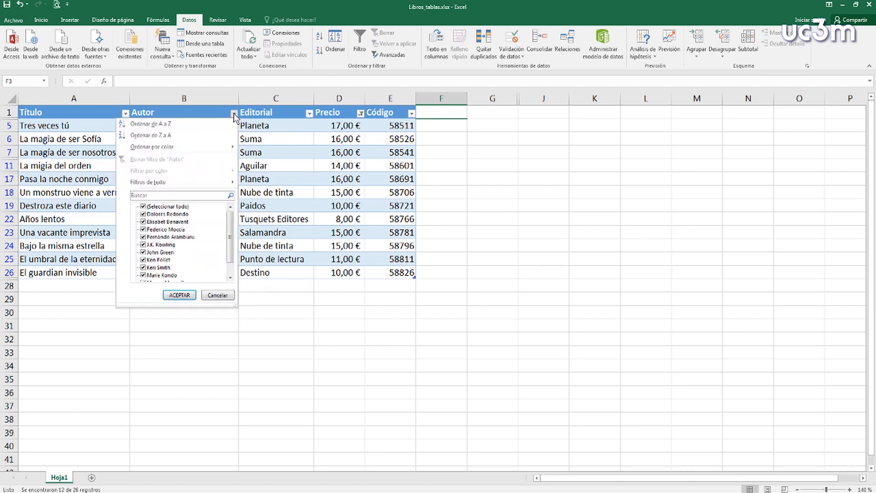
click(228, 295)
- Clear the Precio filter from the table so that every book is listed
click(267, 149)
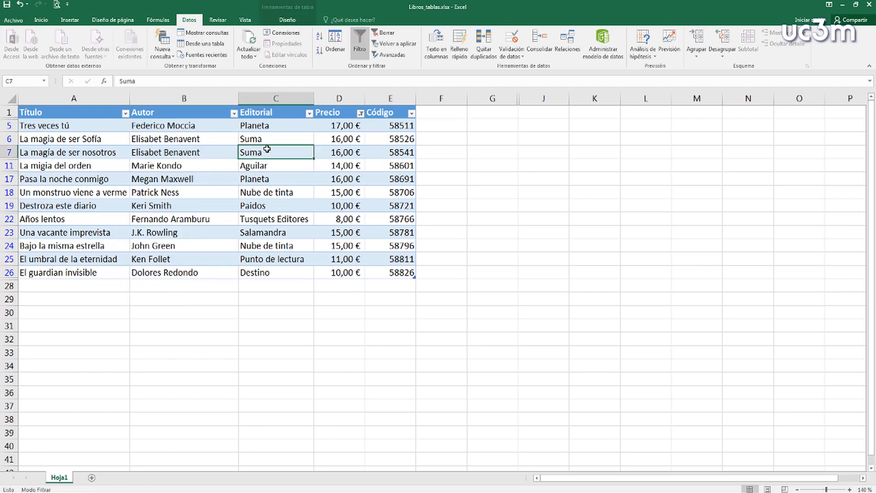
click(387, 33)
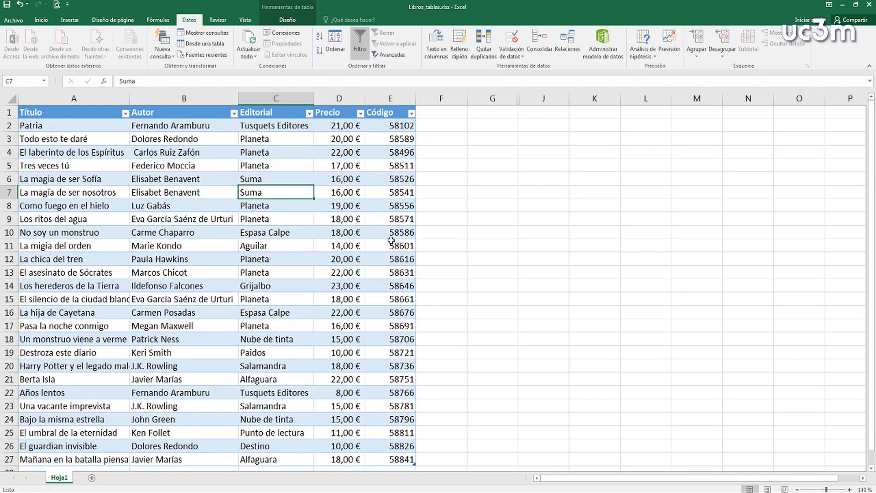
click(448, 190)
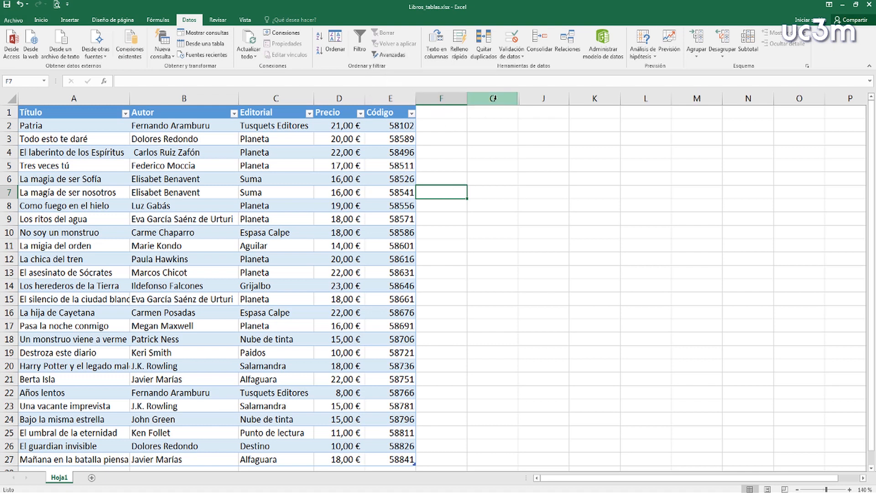
- Unhide the columns between G and J and look over the CRITERIOS table in H3:I4
click(510, 99)
drag(510, 99, 532, 98)
right_click(508, 96)
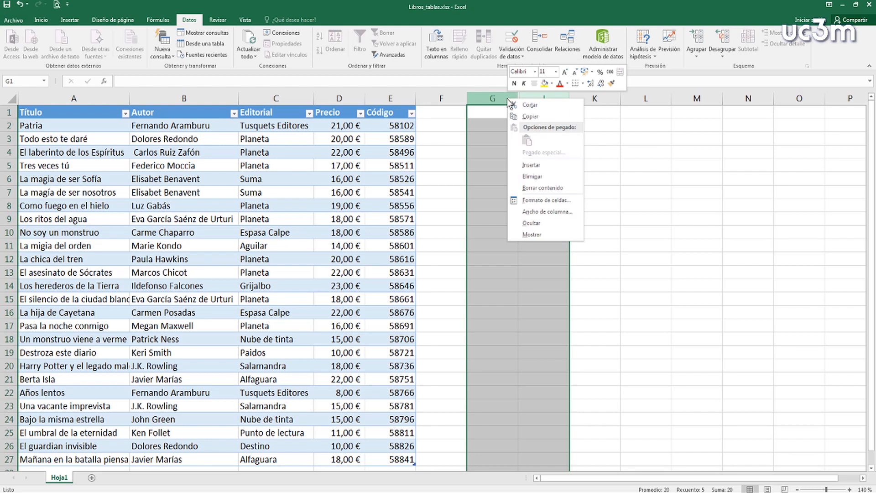
click(532, 234)
click(529, 174)
drag(537, 140, 593, 153)
click(541, 194)
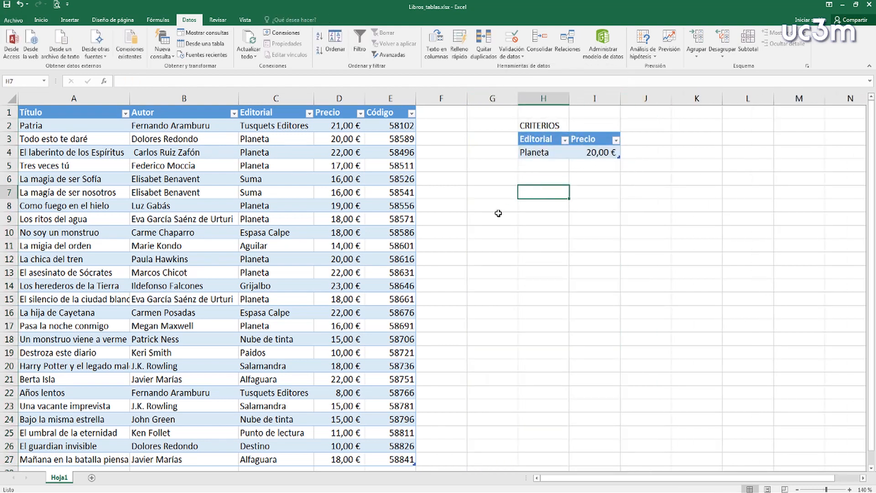
- Start an advanced filter on the book table that copies to another location, using the list range $A$1:$E$27
click(370, 153)
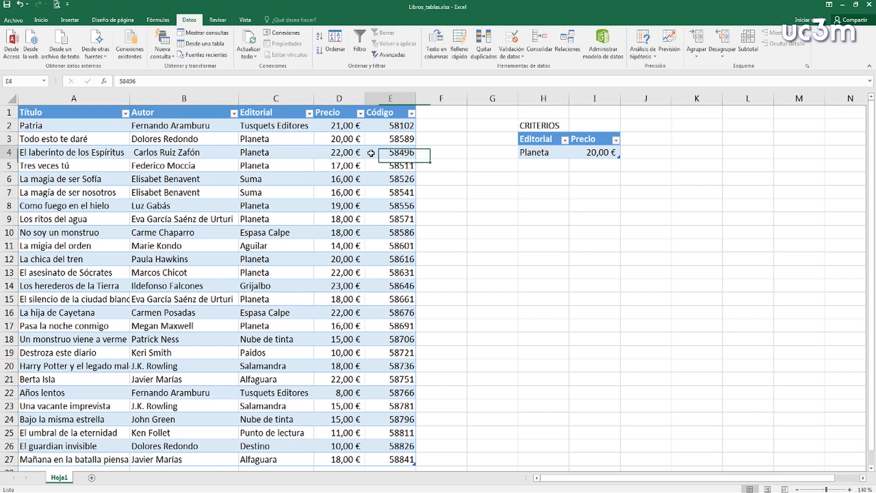
click(400, 57)
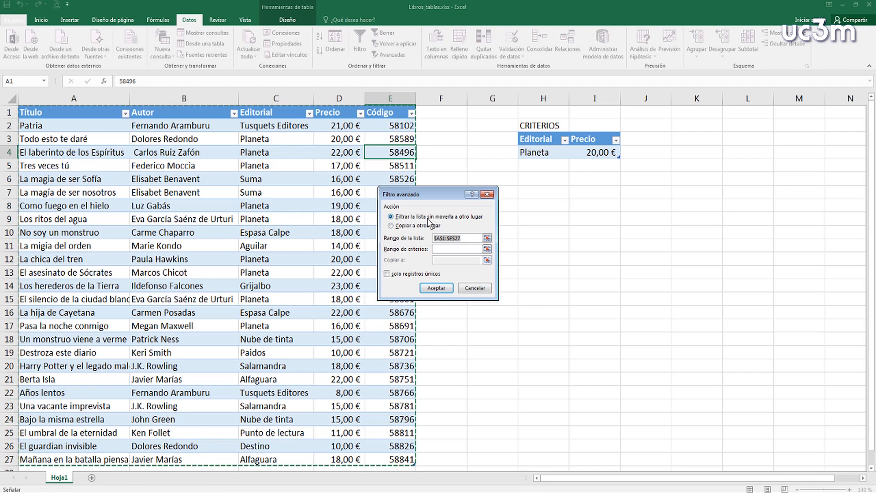
click(392, 227)
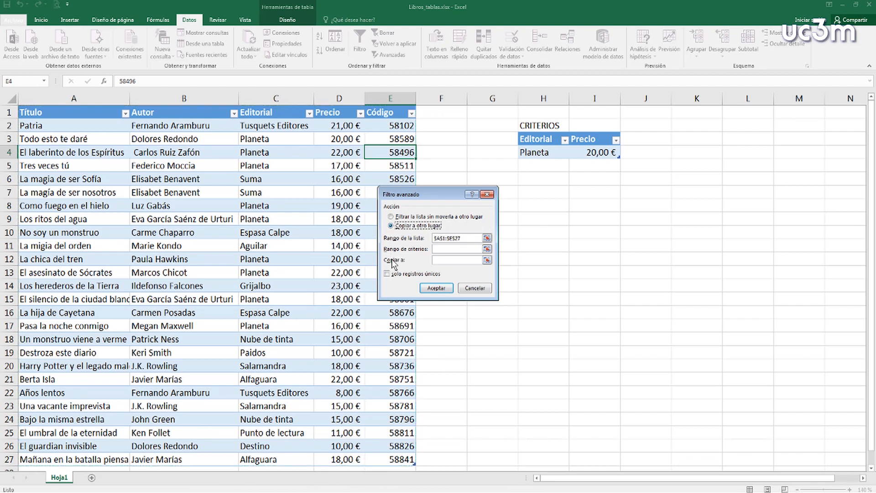
click(486, 238)
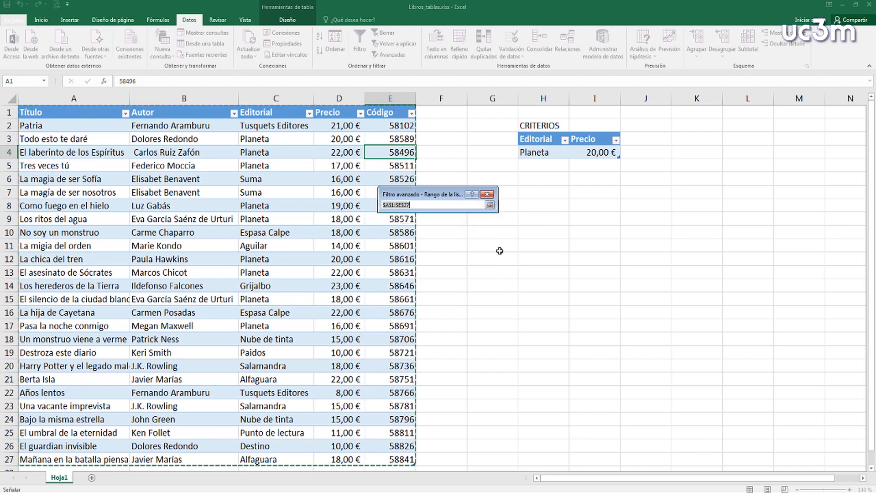
click(490, 204)
- Set the advanced filter's criteria range to the whole criteria table in H3:I4, headers included
click(486, 248)
drag(545, 137, 580, 158)
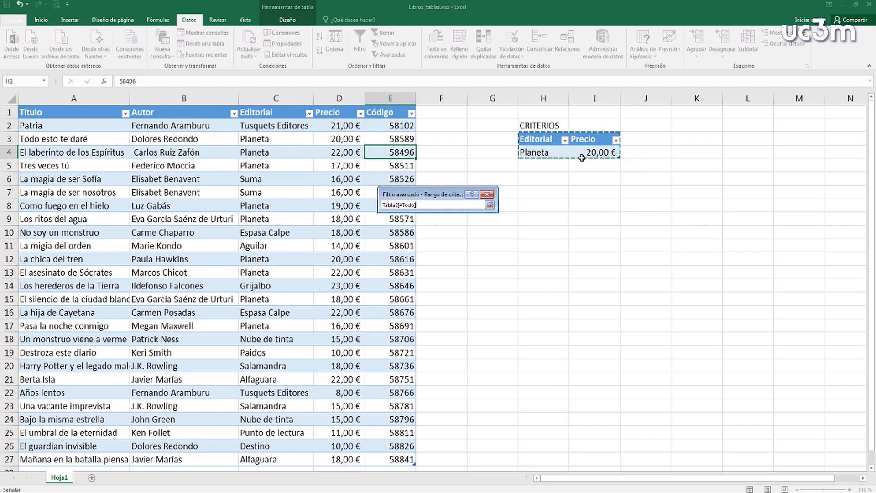
click(489, 206)
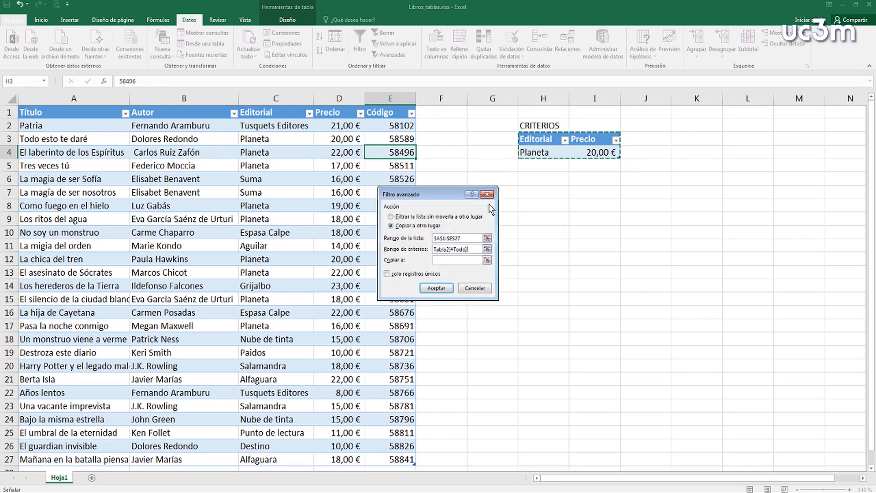
- Copy the advanced filter's results to cell G7 and fit the widths of columns G and H to their contents
click(486, 260)
click(505, 191)
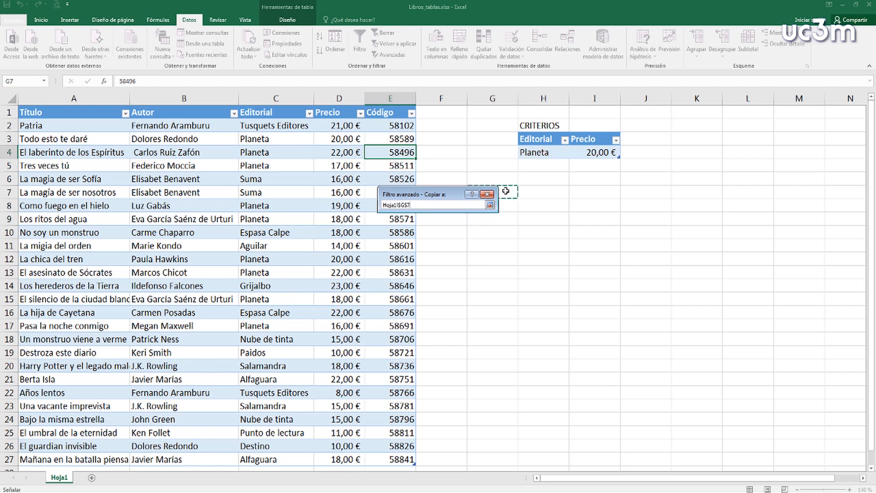
click(490, 204)
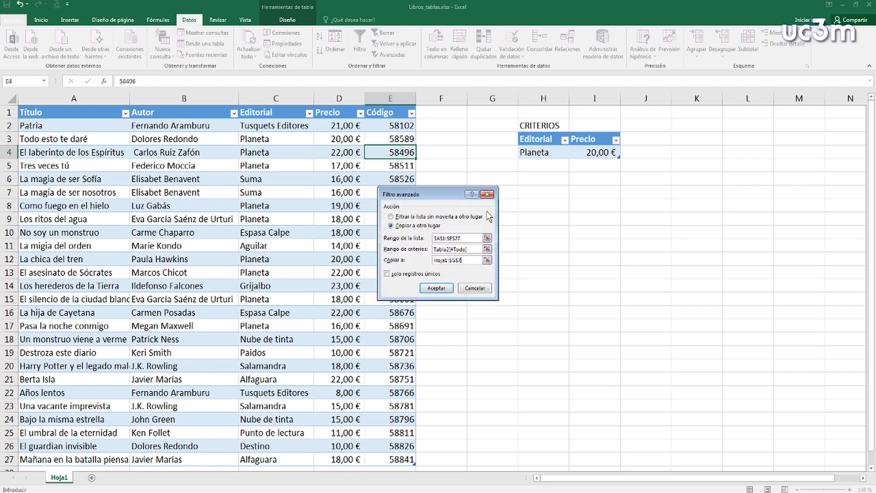
click(436, 288)
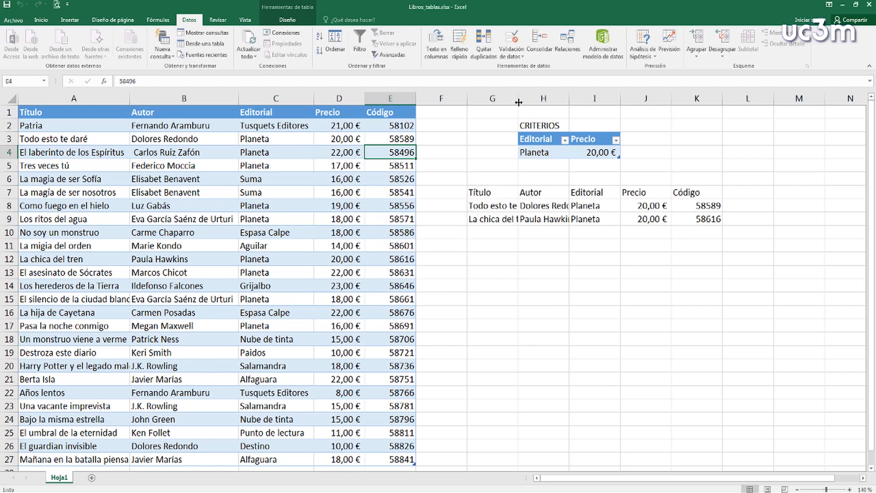
double_click(518, 101)
double_click(591, 102)
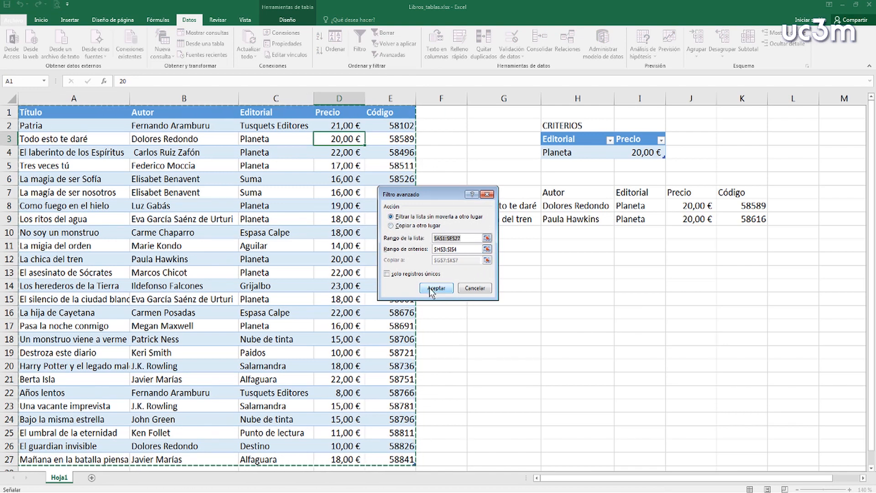
- Filter the book table in place with an advanced filter, using list range $A$1:$E$27 and the criteria table in H3:I4
click(487, 248)
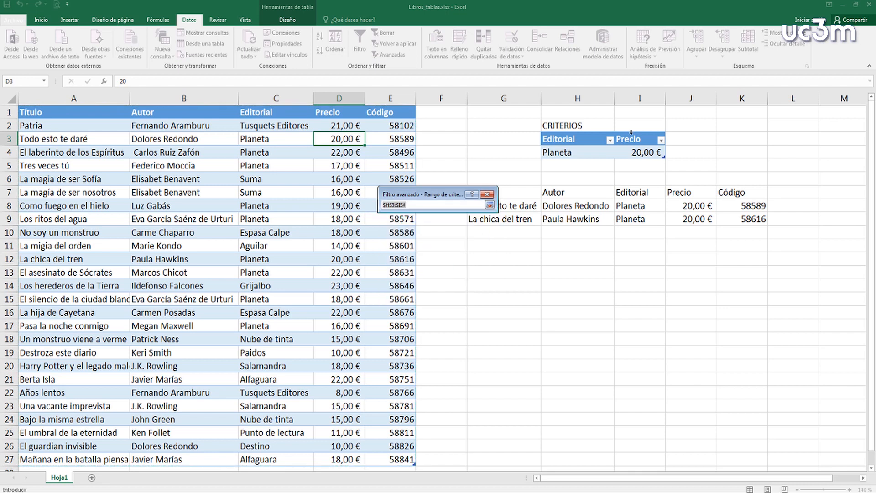
drag(578, 138, 648, 152)
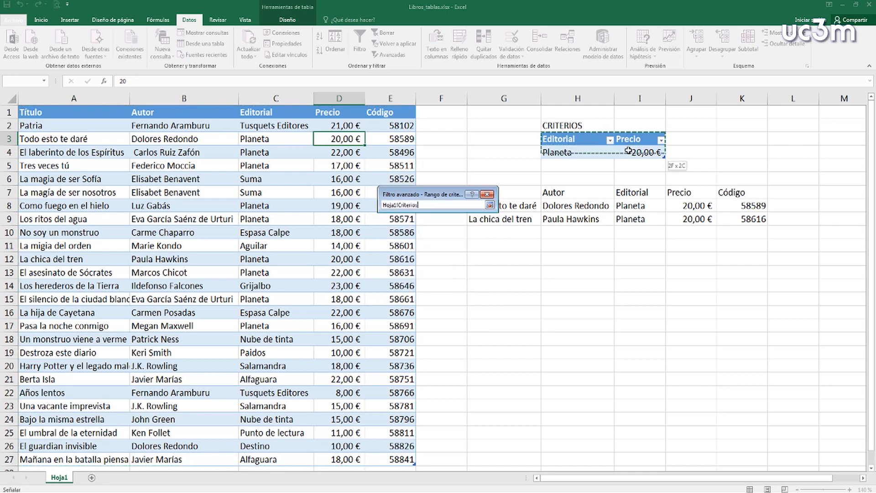
click(489, 204)
click(436, 288)
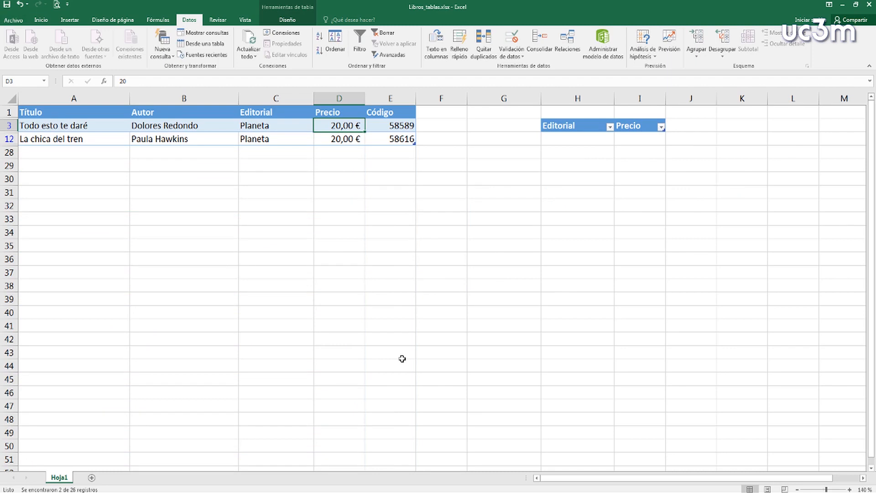